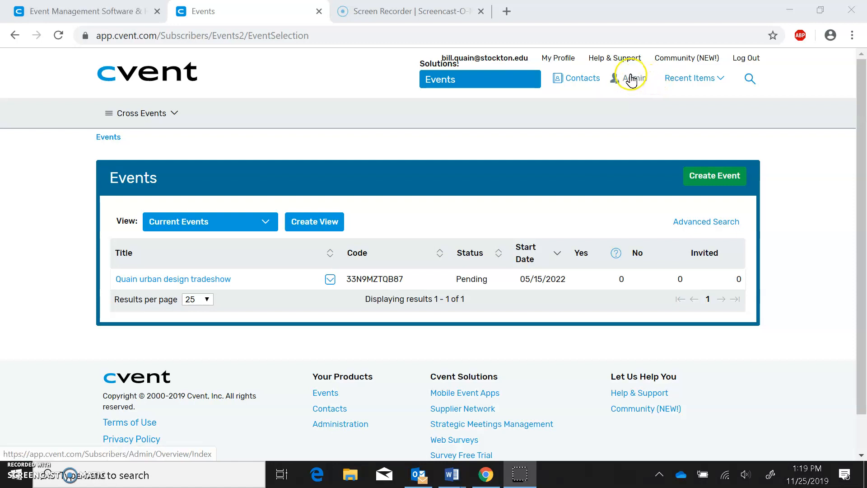
- Go from the events list to the Admin Account Overview page
left_click(632, 79)
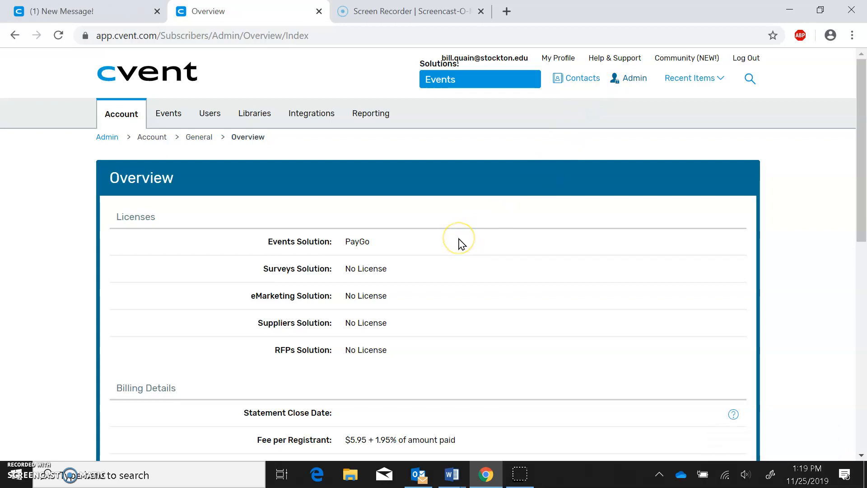
- Show the Users tab's Manage menu with Users, User Roles, User Groups and Test Send Groups
scroll(459, 242, "down", 2)
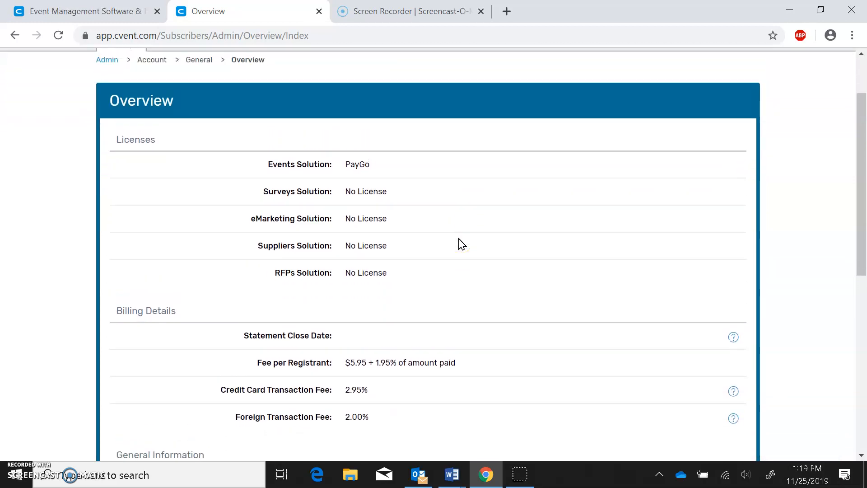
scroll(459, 242, "up", 2)
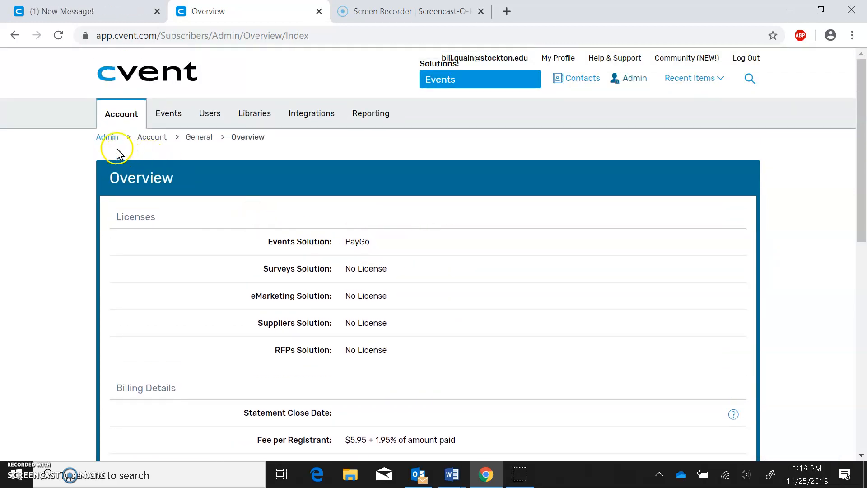
mouse_move(243, 121)
mouse_move(204, 116)
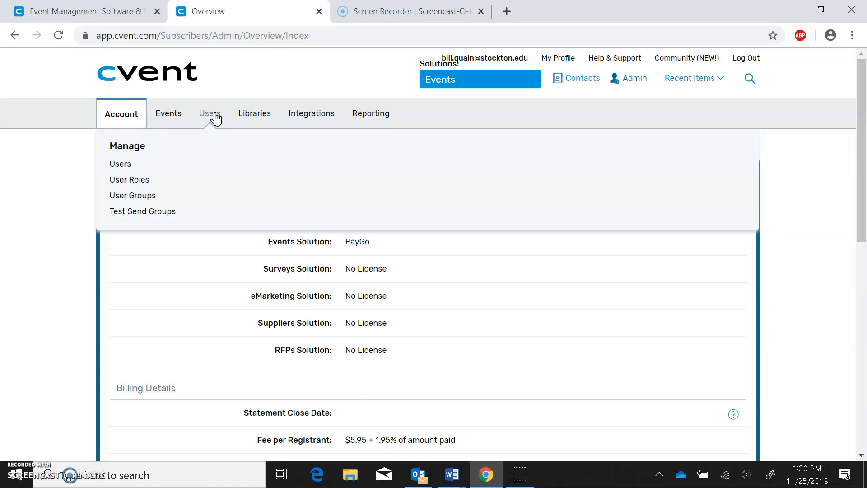
- Open the Users page showing the one active Administrators account user
left_click(124, 166)
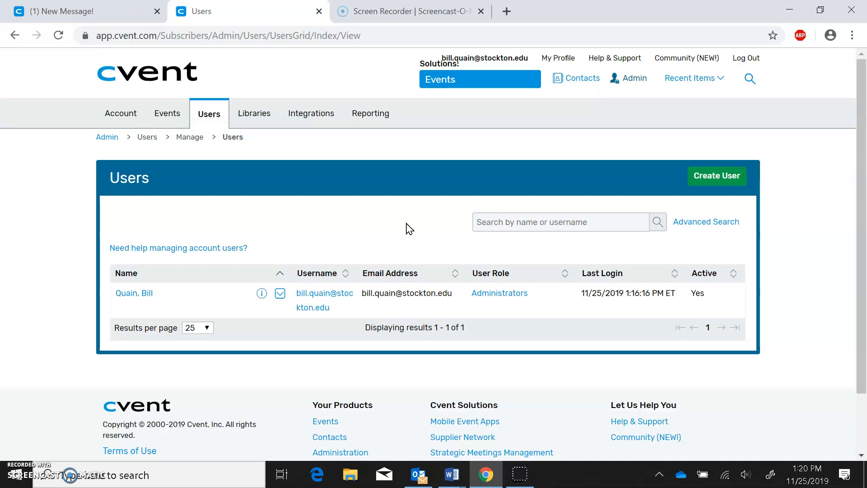
scroll(409, 229, "down", 1)
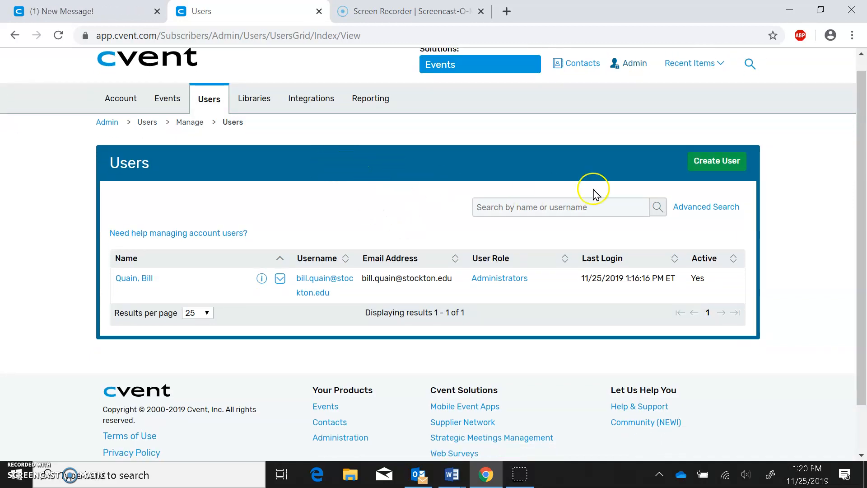
left_click(711, 165)
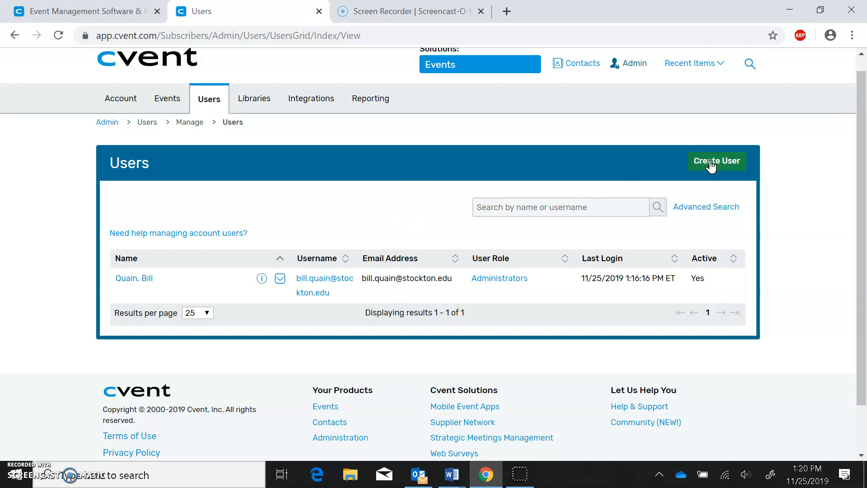
- Start a new Account User in the User Creation Wizard, ready to enter the Username
left_click(711, 166)
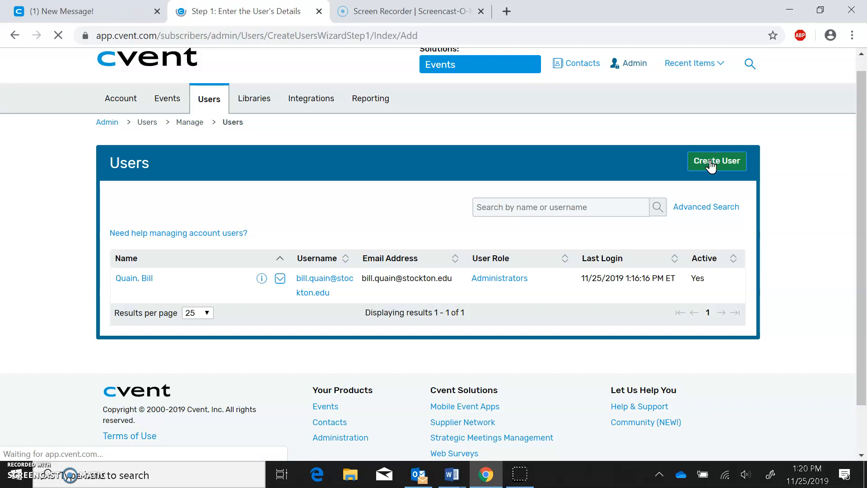
scroll(712, 166, "down", 1)
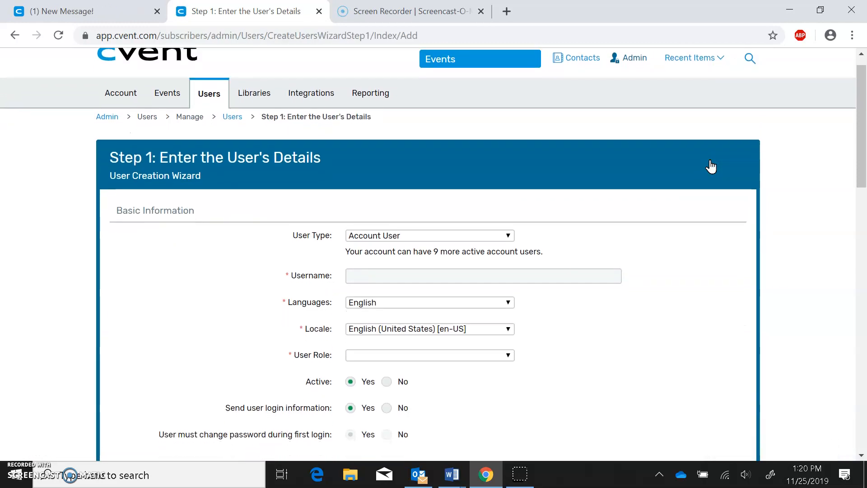
scroll(711, 166, "down", 2)
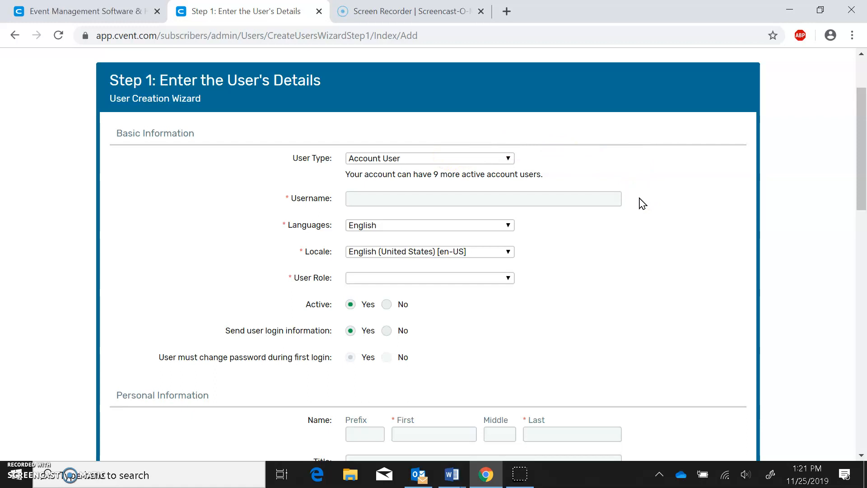
left_click(610, 199)
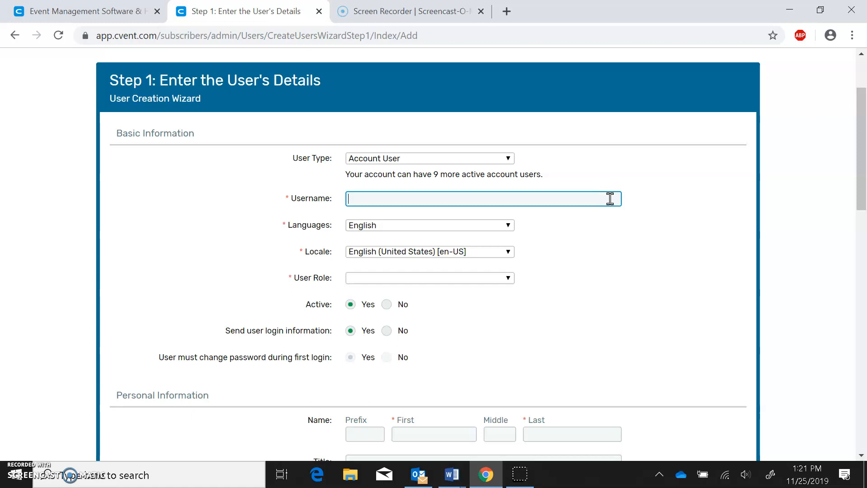
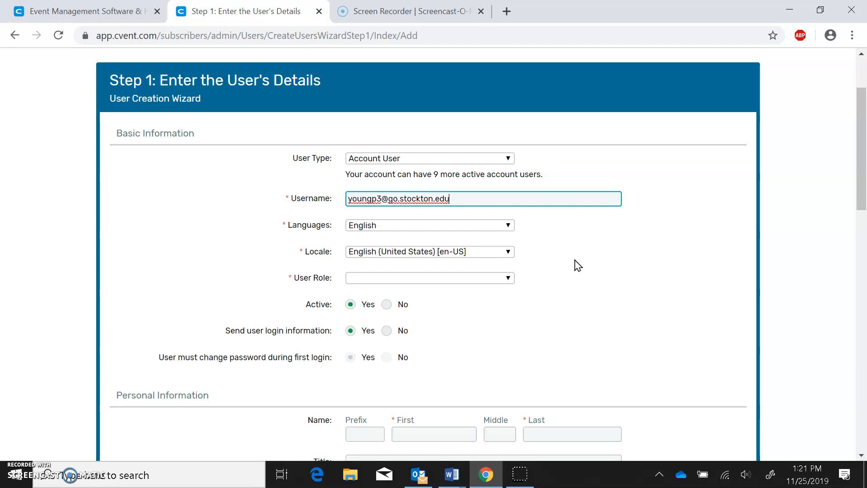
- Enter the new user's e-mail address as the username and set User Role to Administrators
left_click(500, 280)
left_click(500, 280)
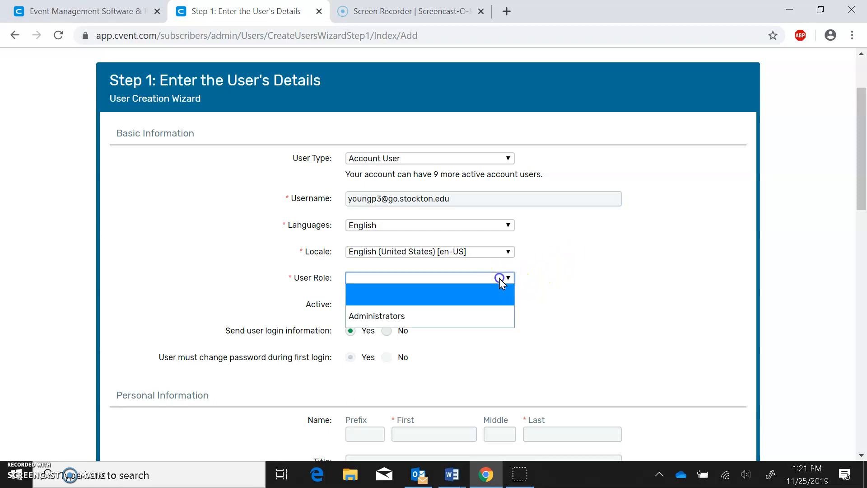
left_click(498, 313)
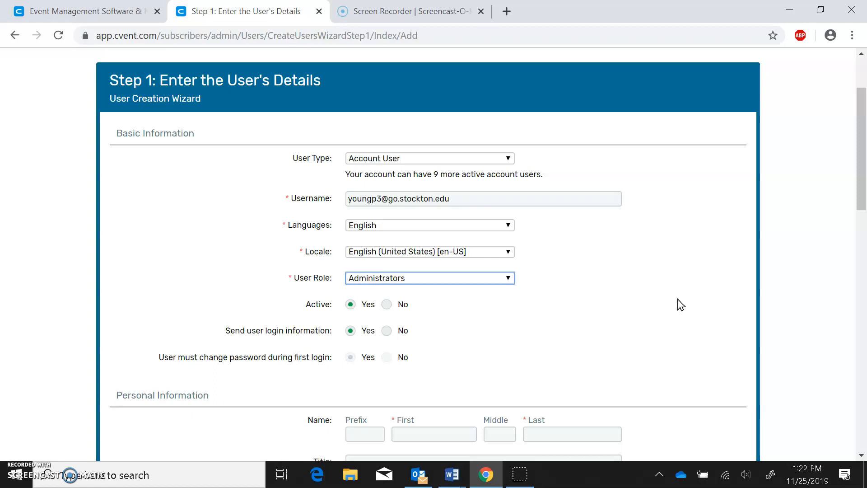
scroll(680, 304, "down", 2)
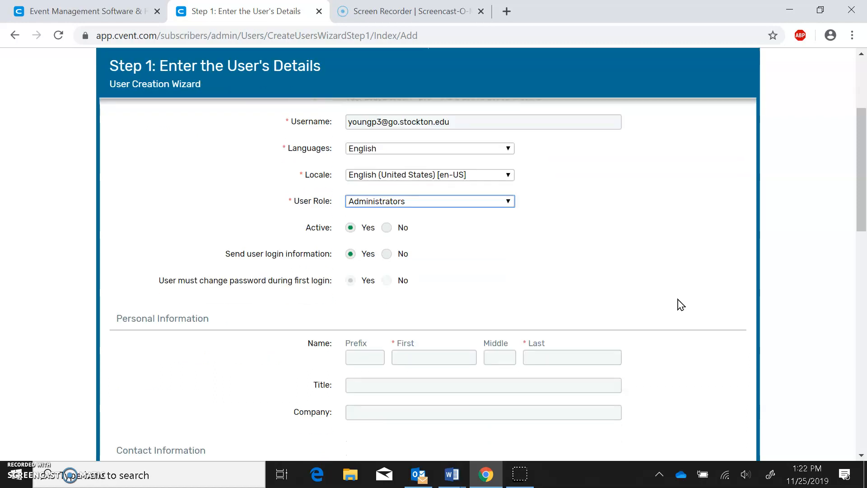
left_click(470, 253)
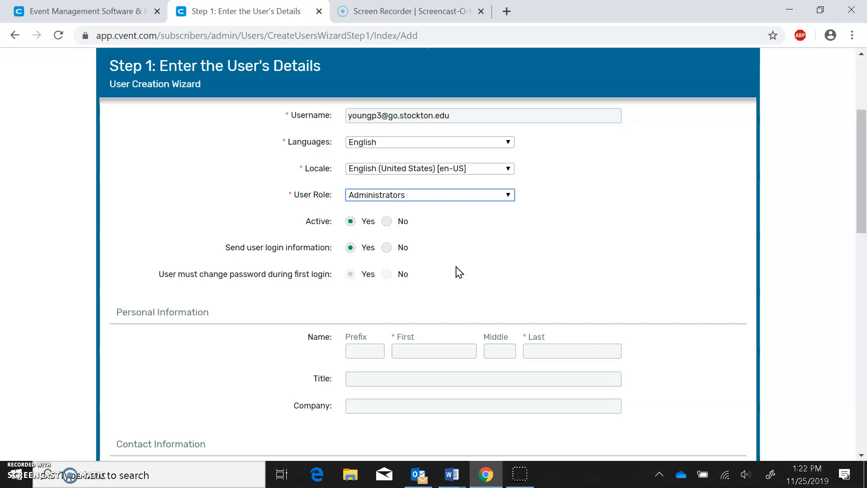
scroll(457, 269, "down", 2)
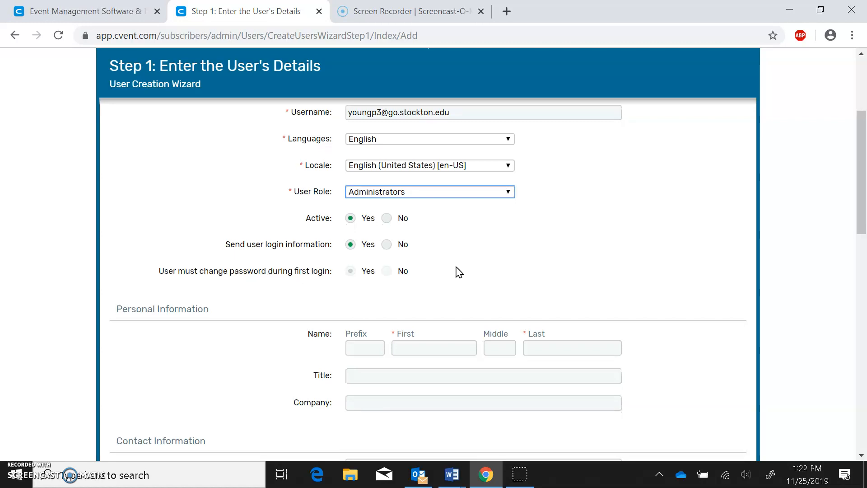
scroll(455, 265, "down", 2)
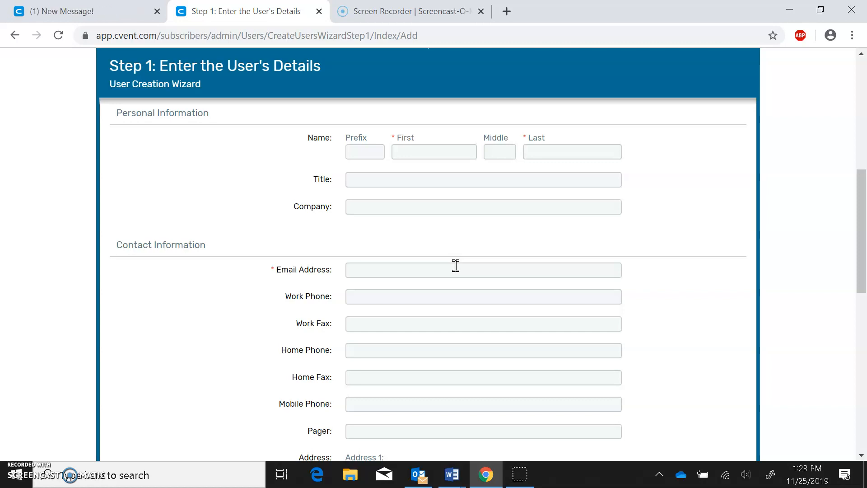
scroll(456, 266, "down", 3)
scroll(455, 266, "down", 1)
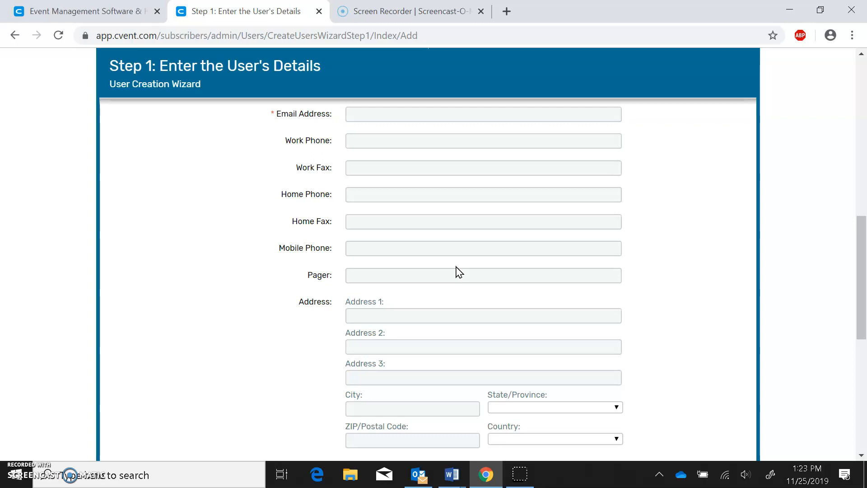
scroll(457, 271, "down", 5)
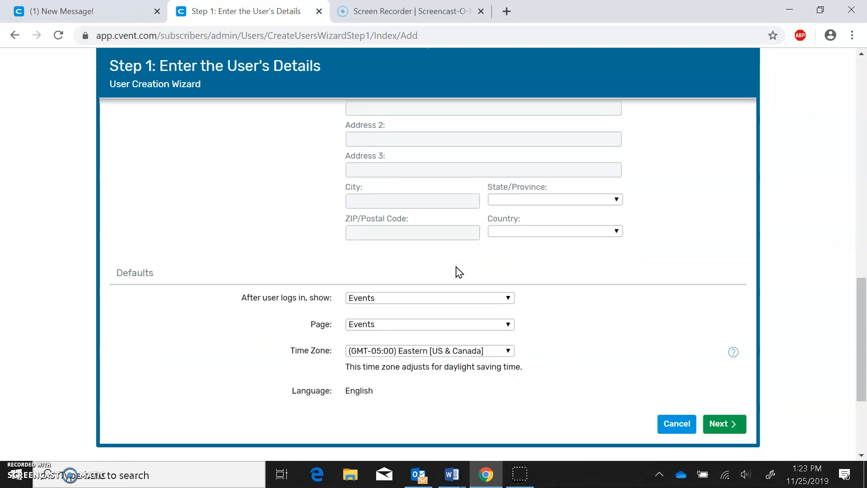
scroll(457, 271, "down", 3)
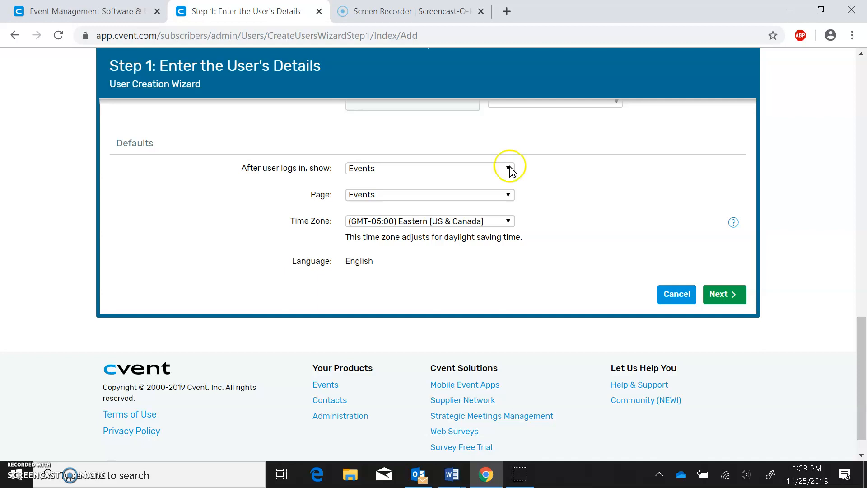
- Enter the new administrator's first name, last name and e-mail address under Personal Information
left_click(726, 296)
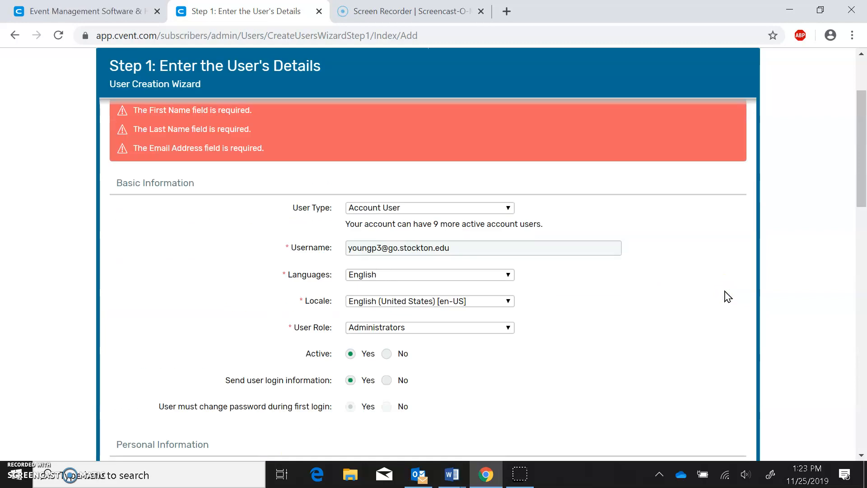
scroll(727, 296, "down", 4)
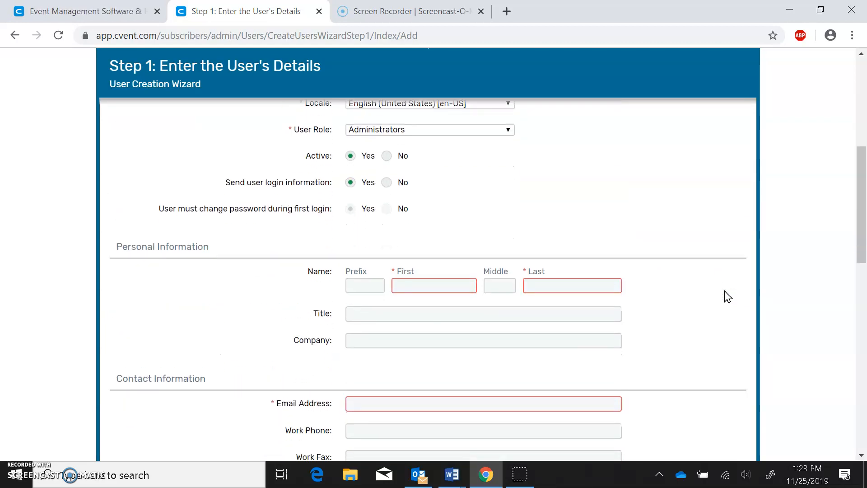
key("Tab")
key("Tab")
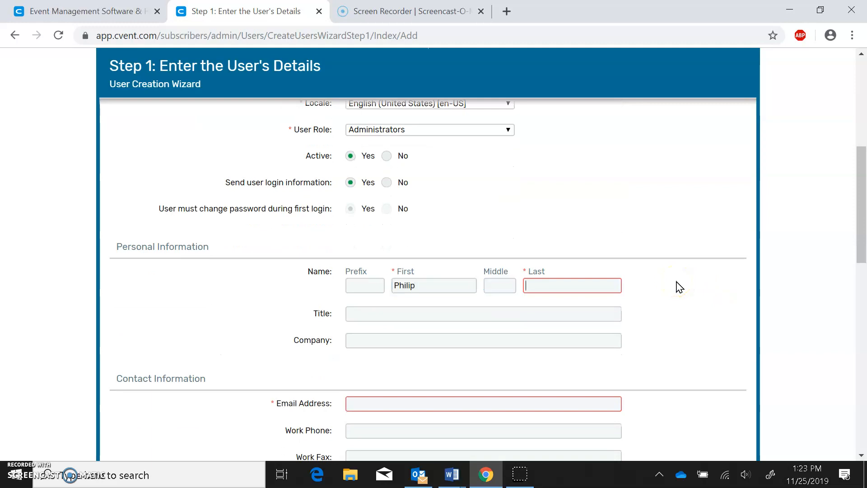
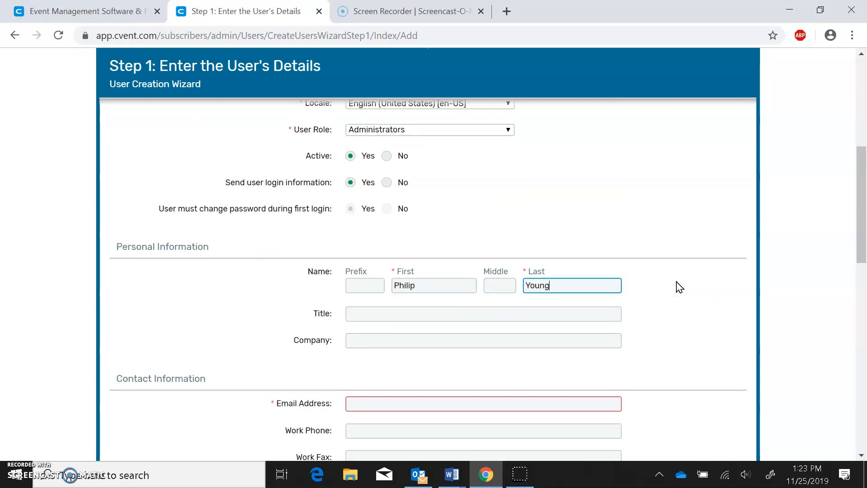
left_click(512, 403)
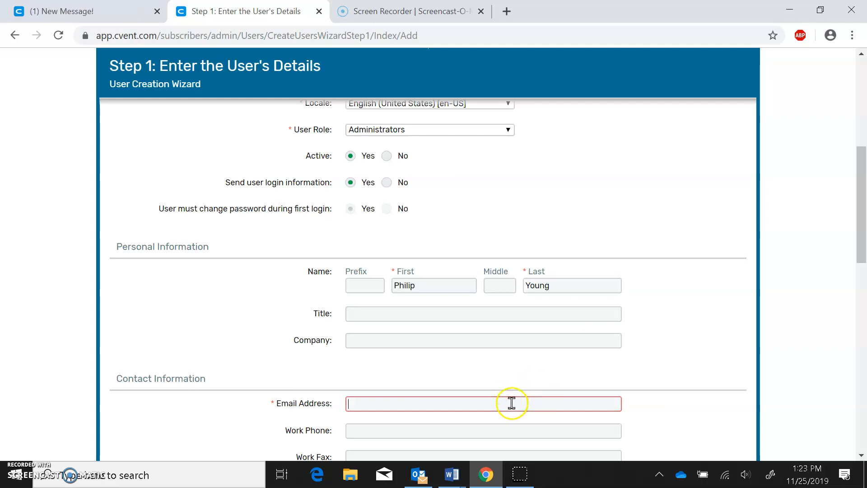
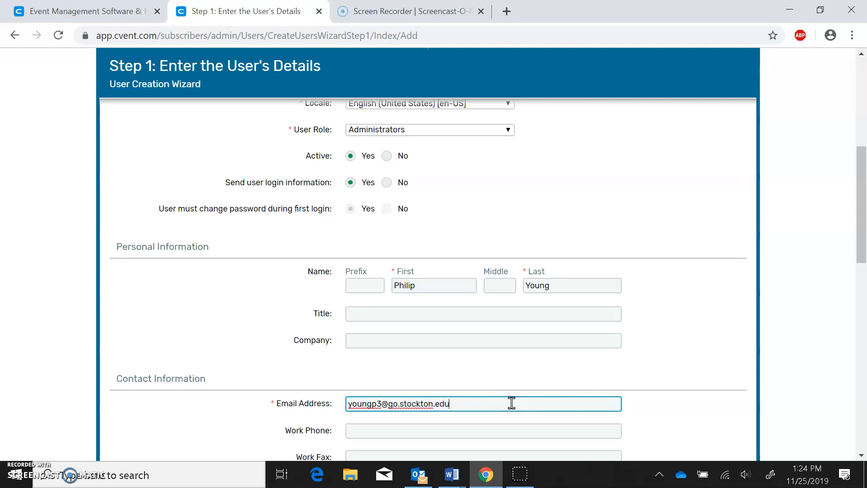
scroll(512, 403, "down", 10)
- On Step 2, set 'Make all of this user's uploaded documents internal' to Yes
left_click(717, 266)
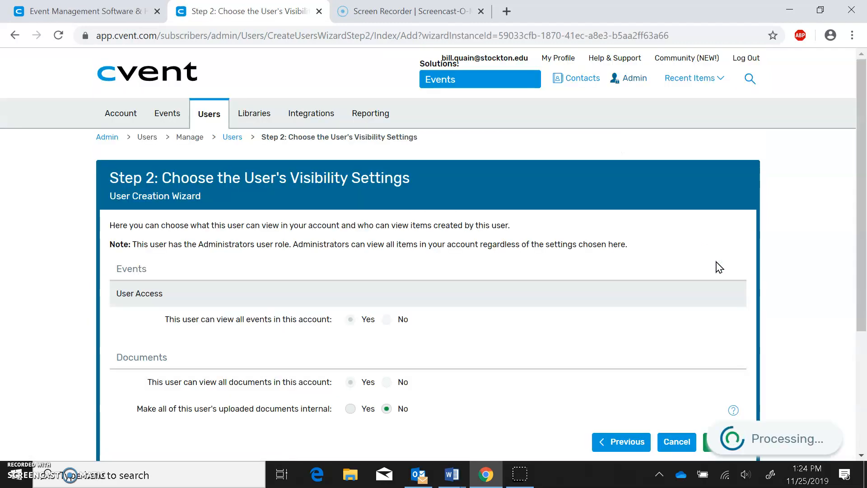
scroll(547, 302, "down", 1)
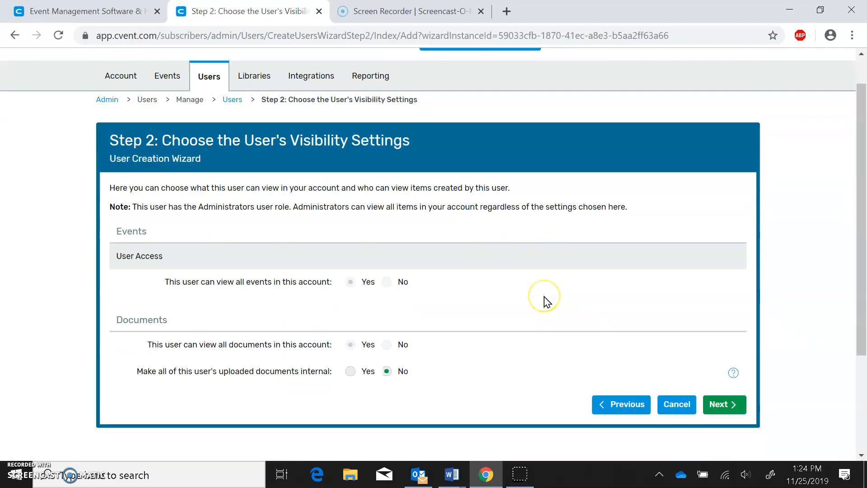
scroll(548, 302, "down", 1)
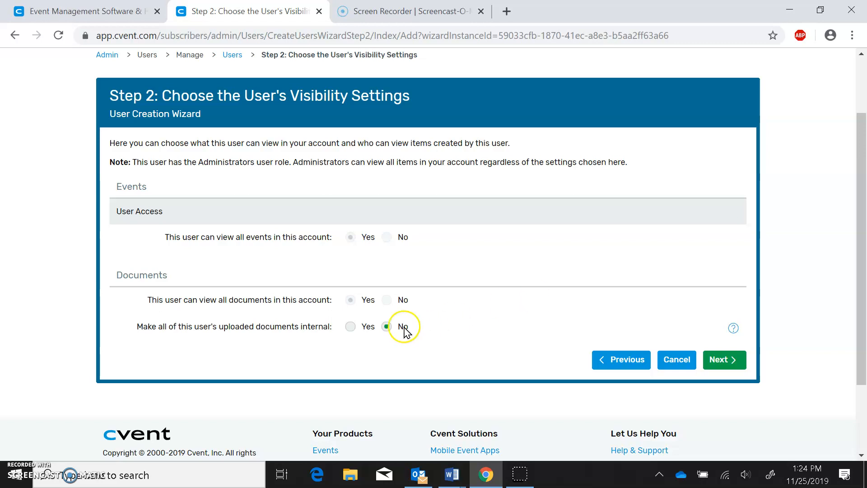
left_click(351, 326)
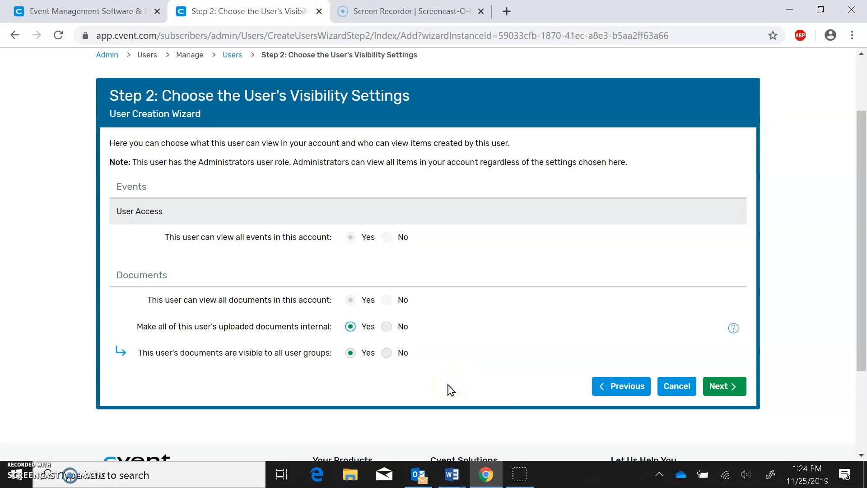
left_click(717, 386)
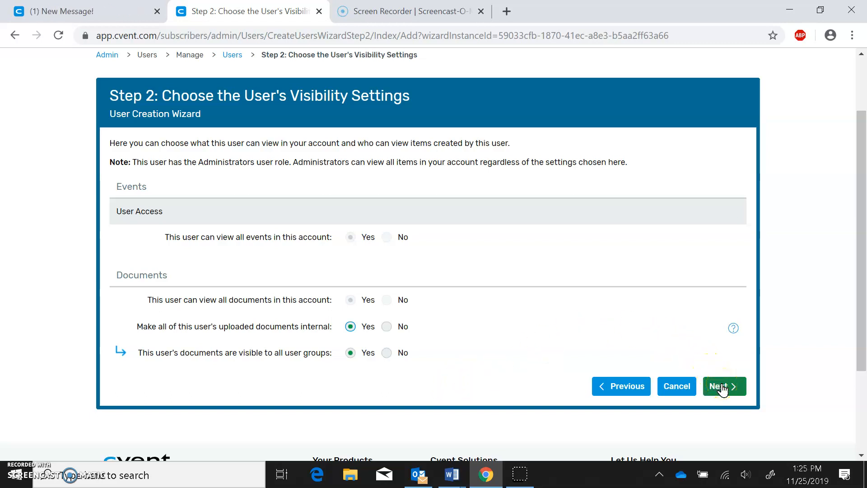
- Allow the Cvent Payment Services merchant account on Step 3 and finish creating the user
left_click(722, 388)
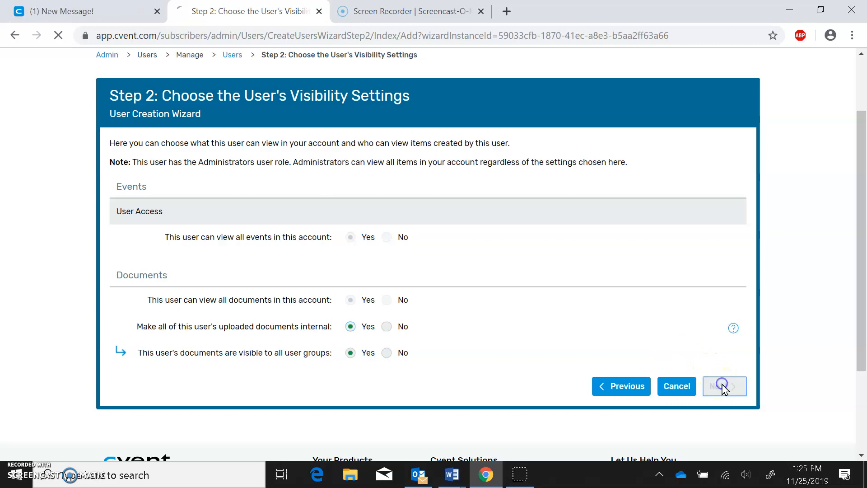
scroll(725, 389, "down", 3)
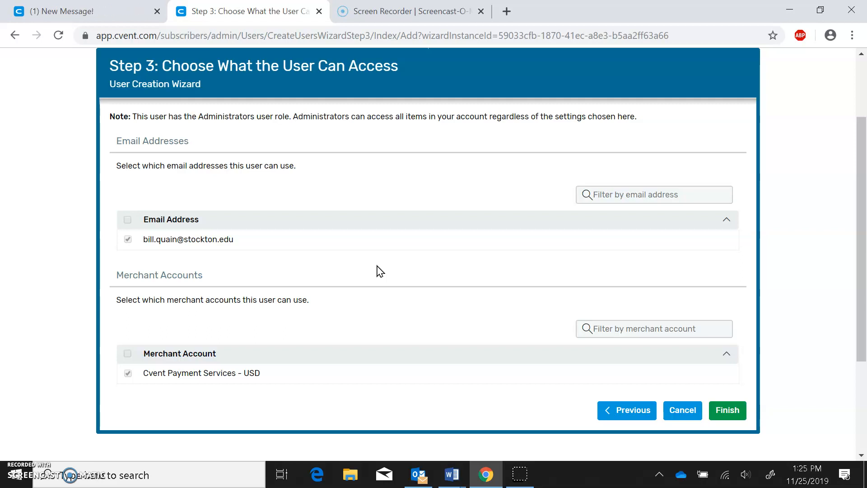
scroll(380, 271, "down", 2)
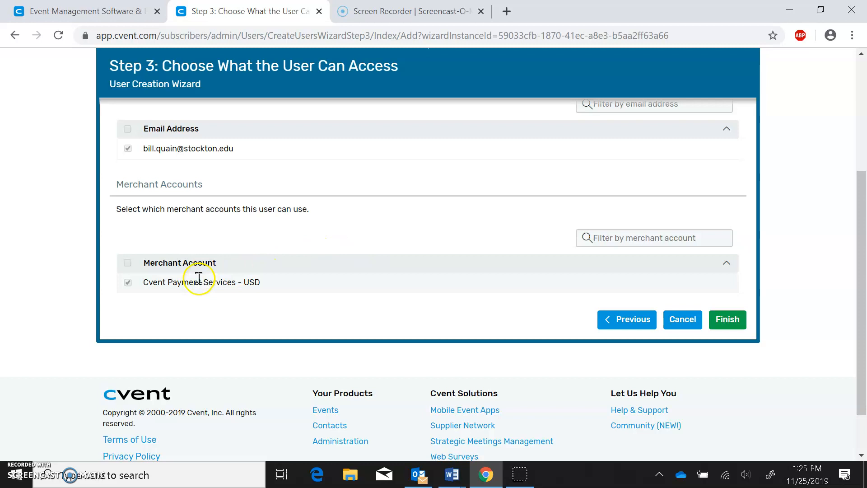
left_click(129, 283)
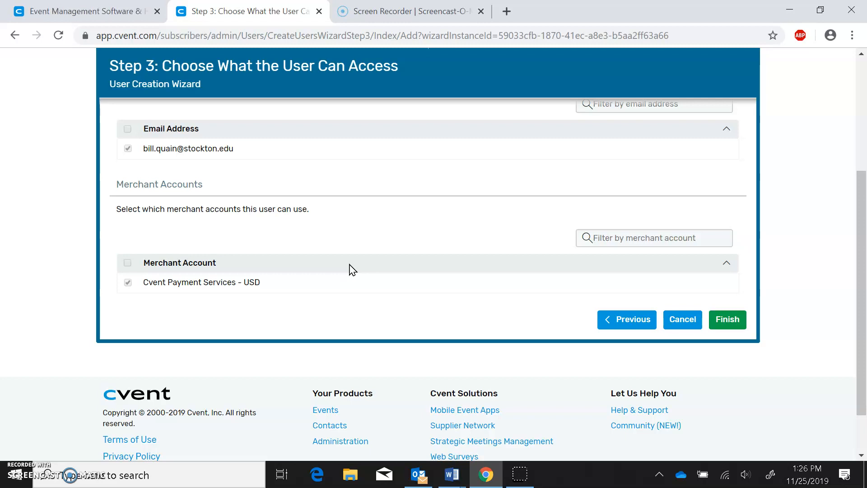
left_click(737, 326)
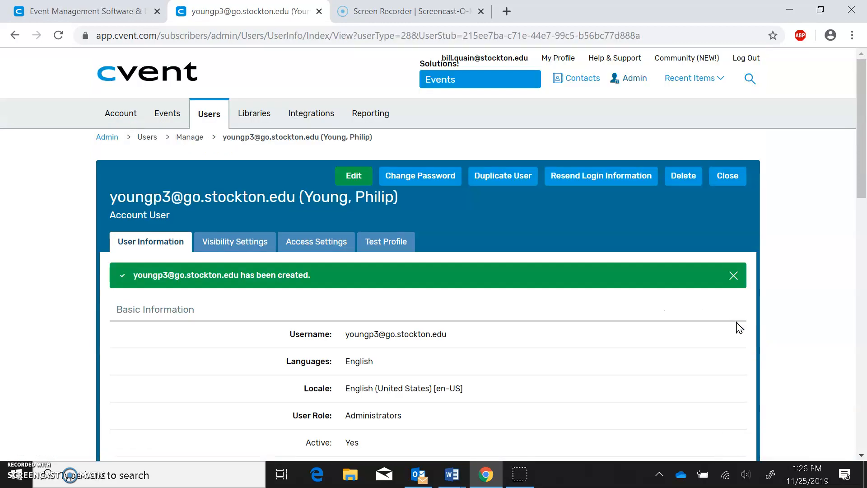
- Review the new user's profile (Administrators, English, Active), then close it to the Users list
scroll(739, 328, "down", 6)
scroll(740, 328, "down", 9)
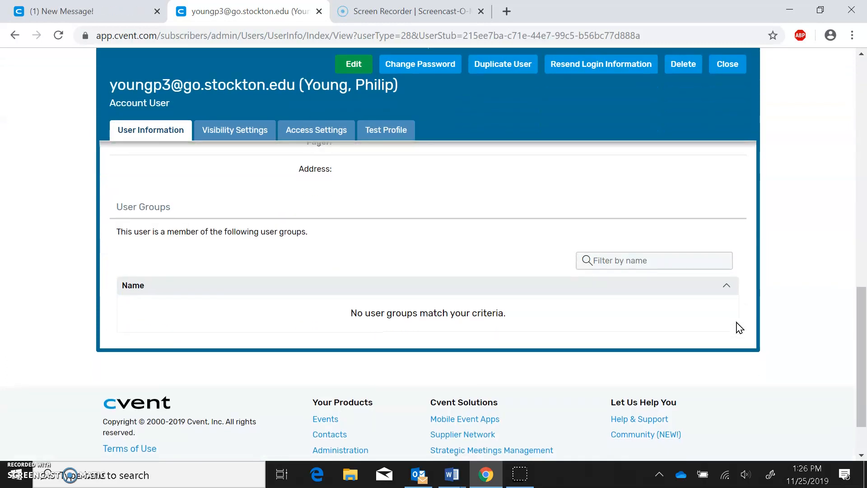
scroll(740, 328, "up", 15)
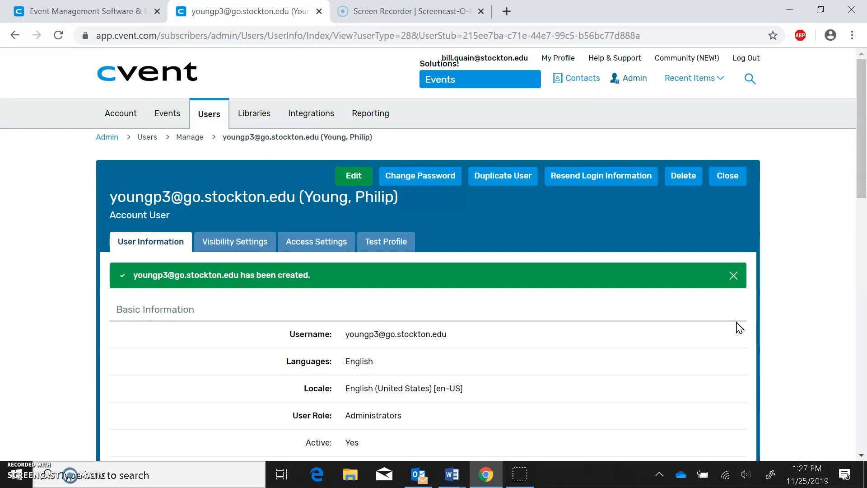
scroll(740, 328, "down", 1)
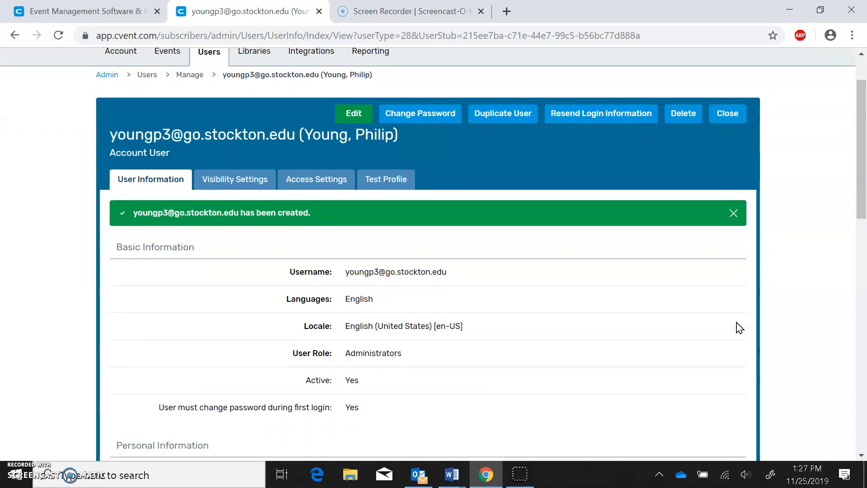
scroll(740, 328, "up", 1)
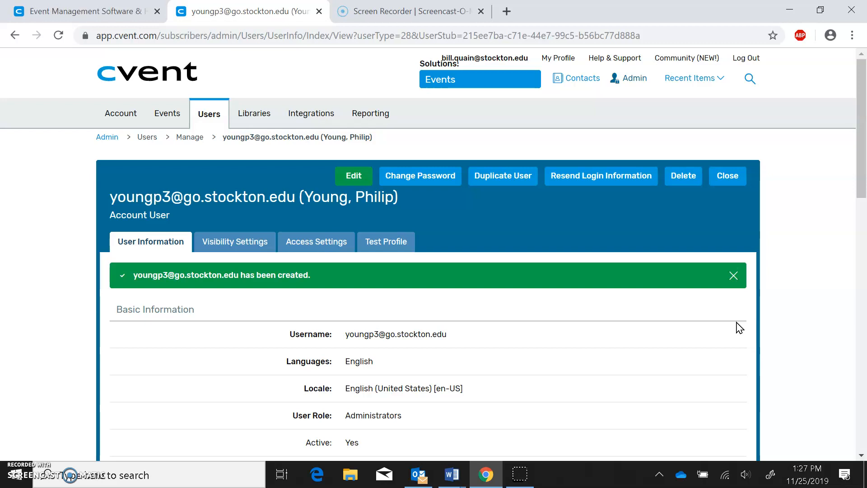
scroll(739, 327, "down", 7)
scroll(739, 327, "down", 4)
scroll(739, 327, "down", 3)
scroll(739, 327, "up", 12)
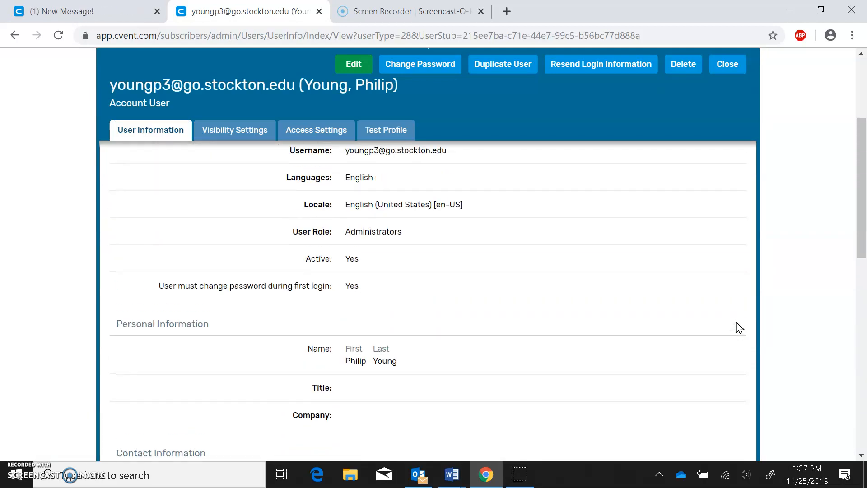
scroll(739, 327, "up", 4)
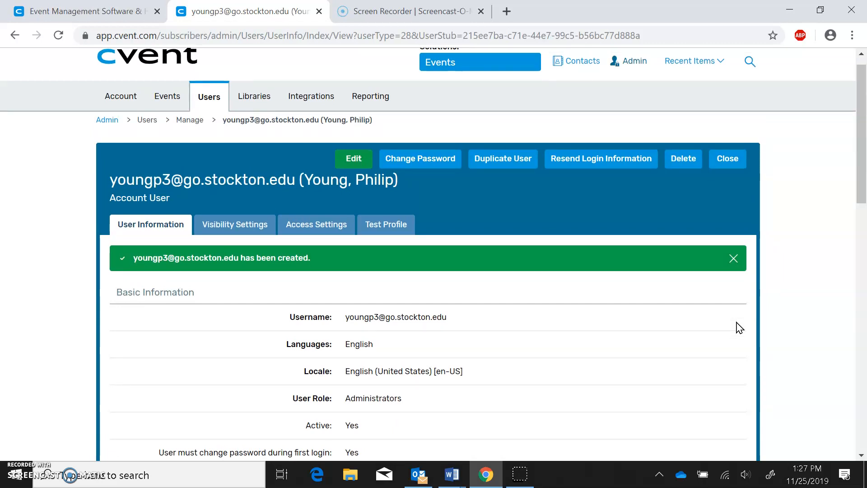
scroll(738, 323, "down", 1)
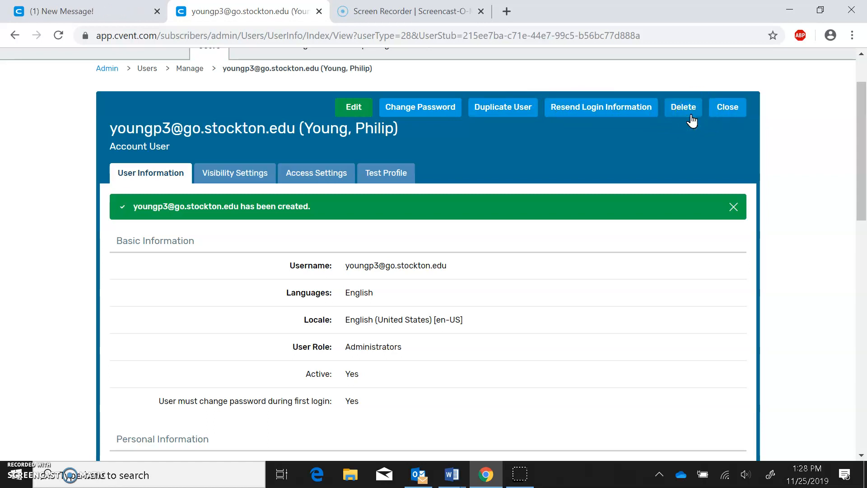
left_click(728, 109)
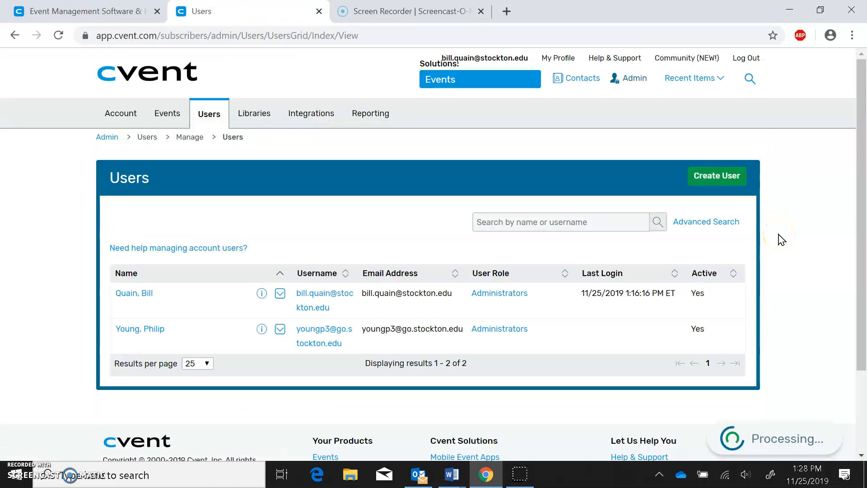